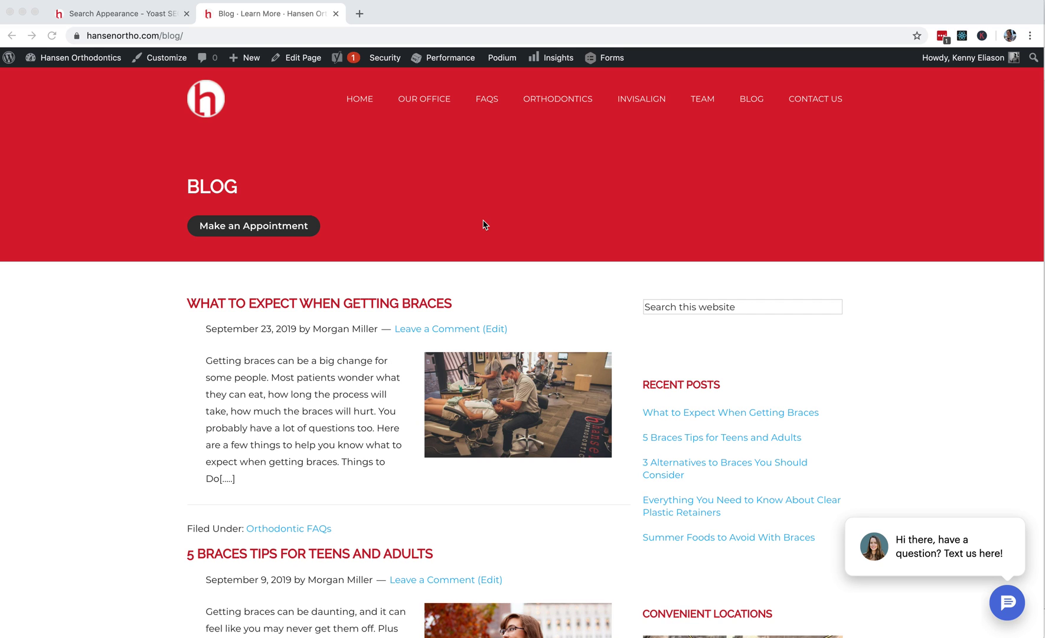
# - Switch to Screaming Frog's list of duplicate meta descriptions for the paginated blog pages
pyautogui.press('super+Tab')
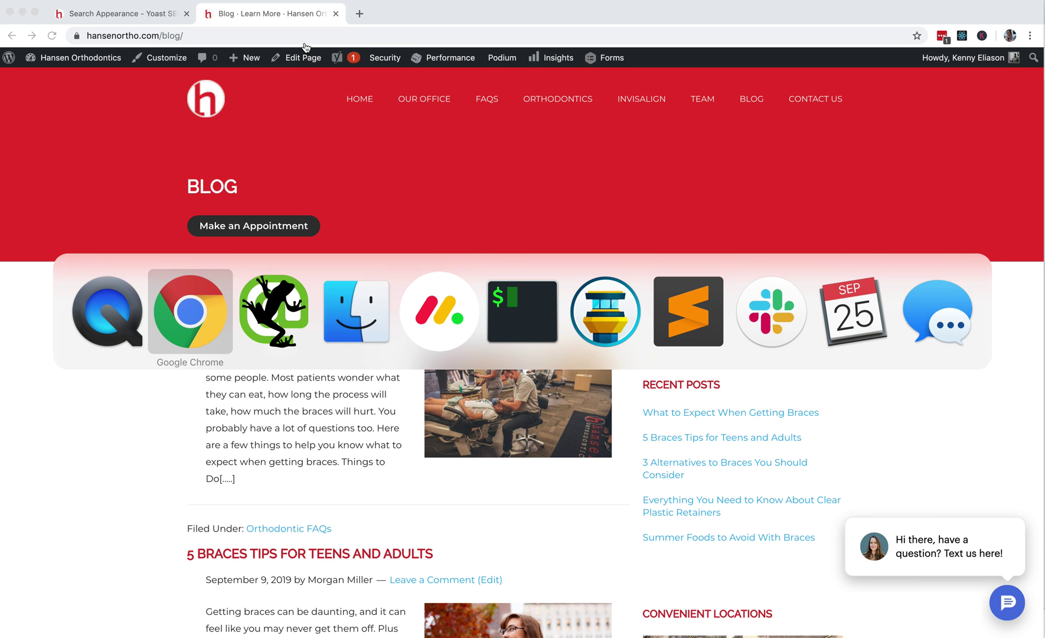
# - Select all sixteen duplicate paginated blog URLs in Screaming Frog's Duplicate filter
pyautogui.click(139, 130)
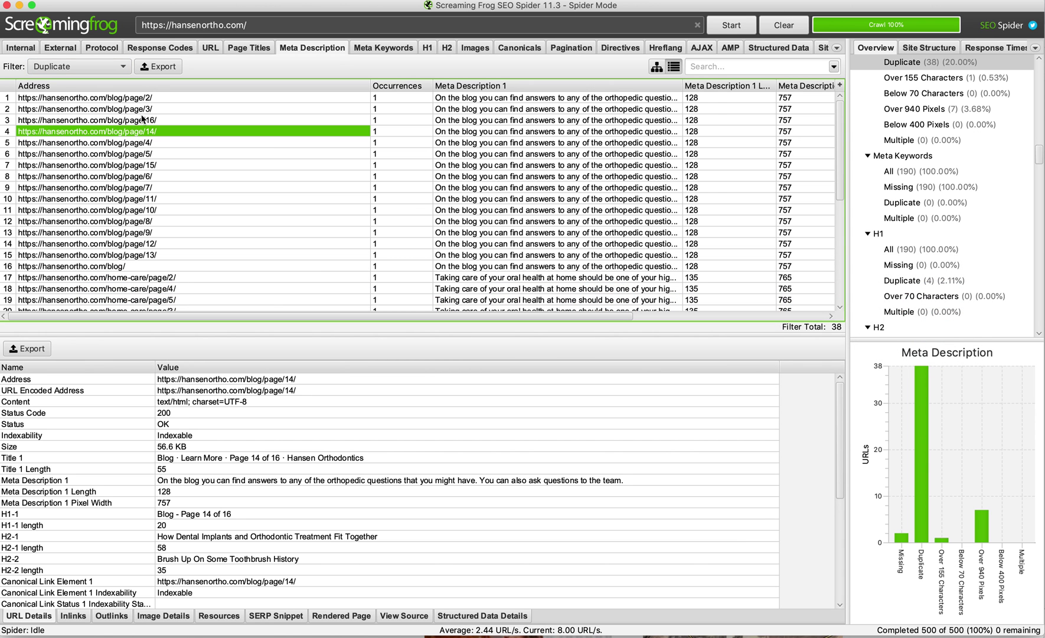
pyautogui.click(149, 98)
pyautogui.keyDown('shift'); pyautogui.click(150, 265); pyautogui.keyUp('shift')
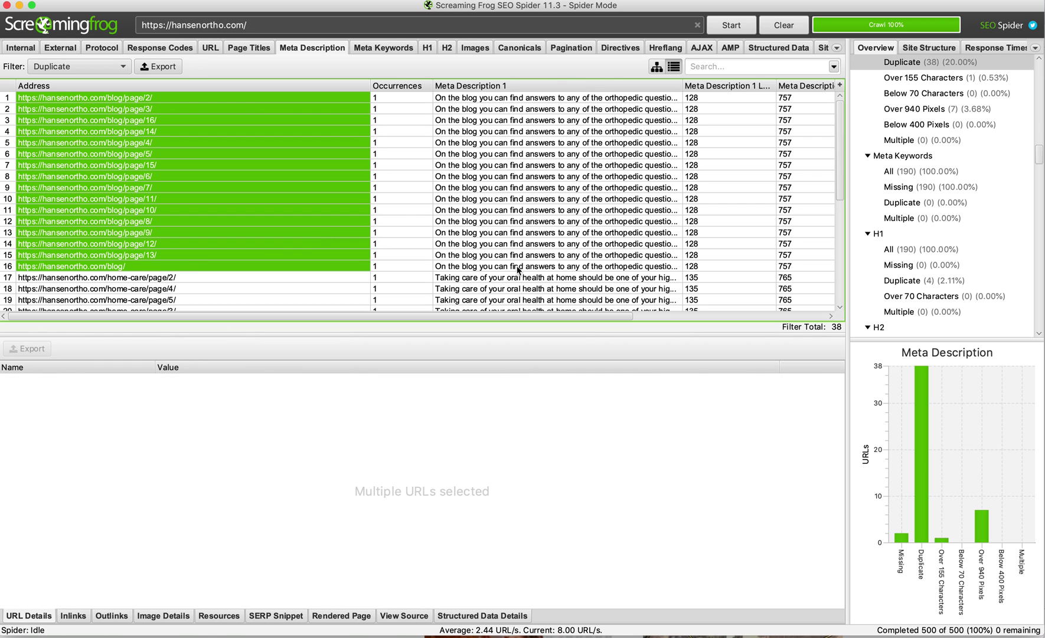
# - Return to Chrome and open the Blog page in the WordPress editor
pyautogui.press('super+Tab')
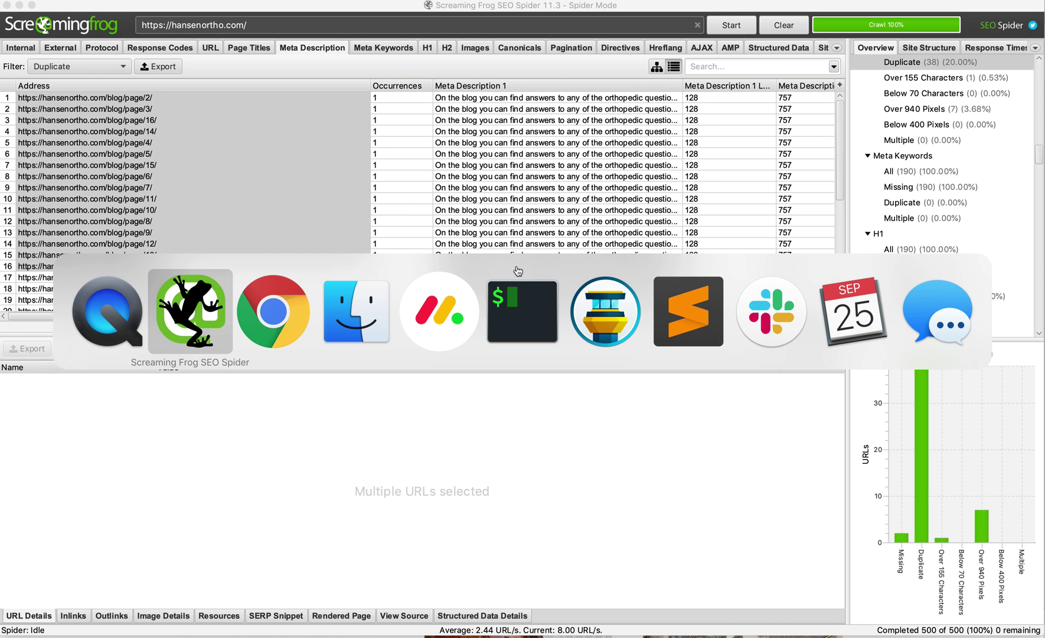
pyautogui.press('super+Tab')
pyautogui.press('super')
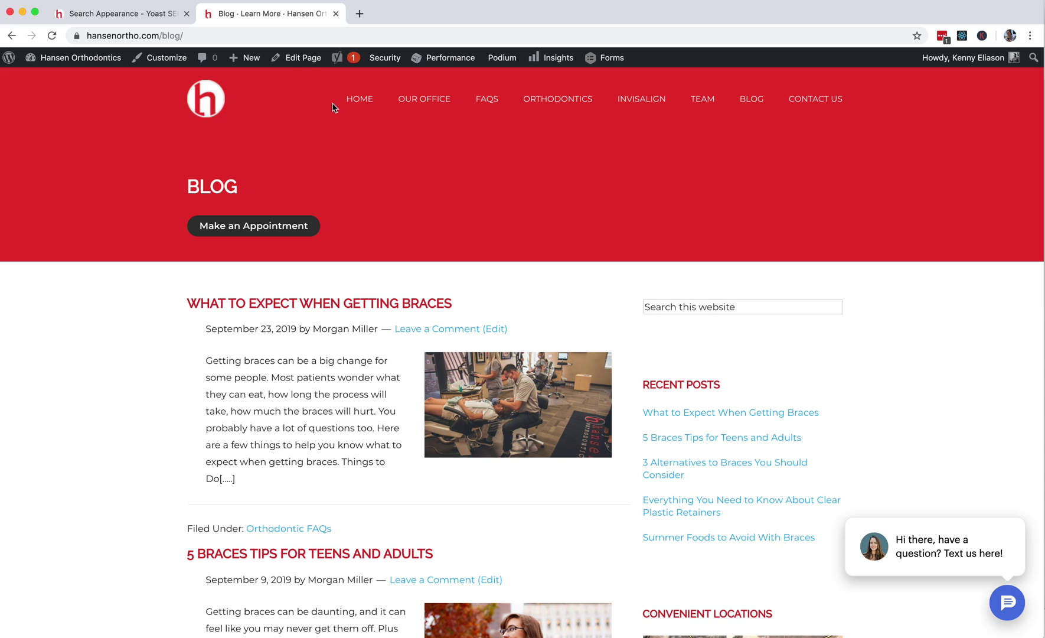
pyautogui.click(301, 58)
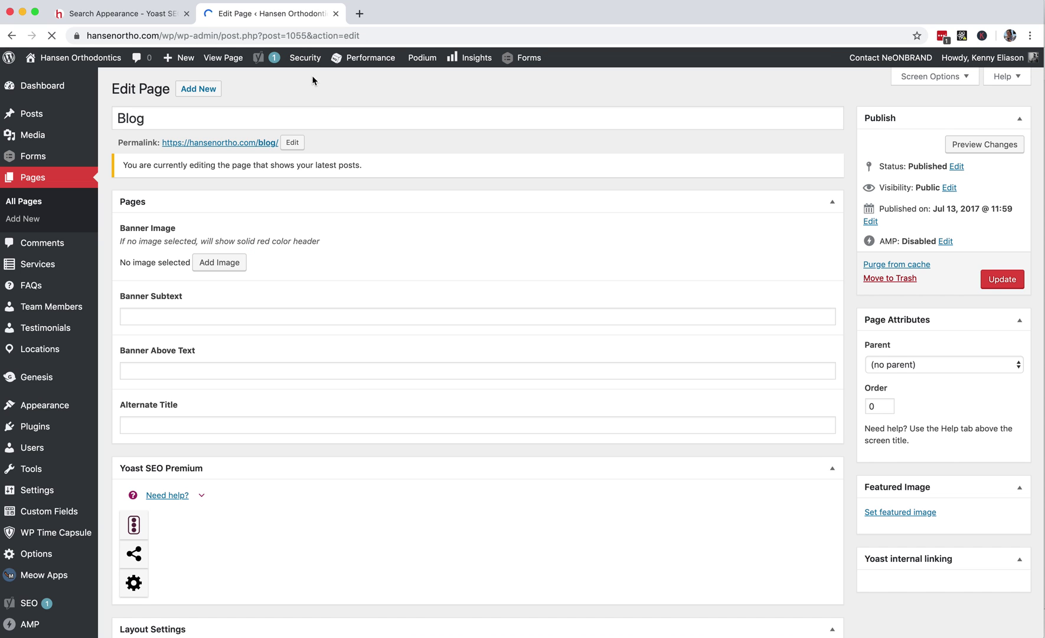
pyautogui.scroll(-5, 326, 163)
pyautogui.scroll(-3, 310, 229)
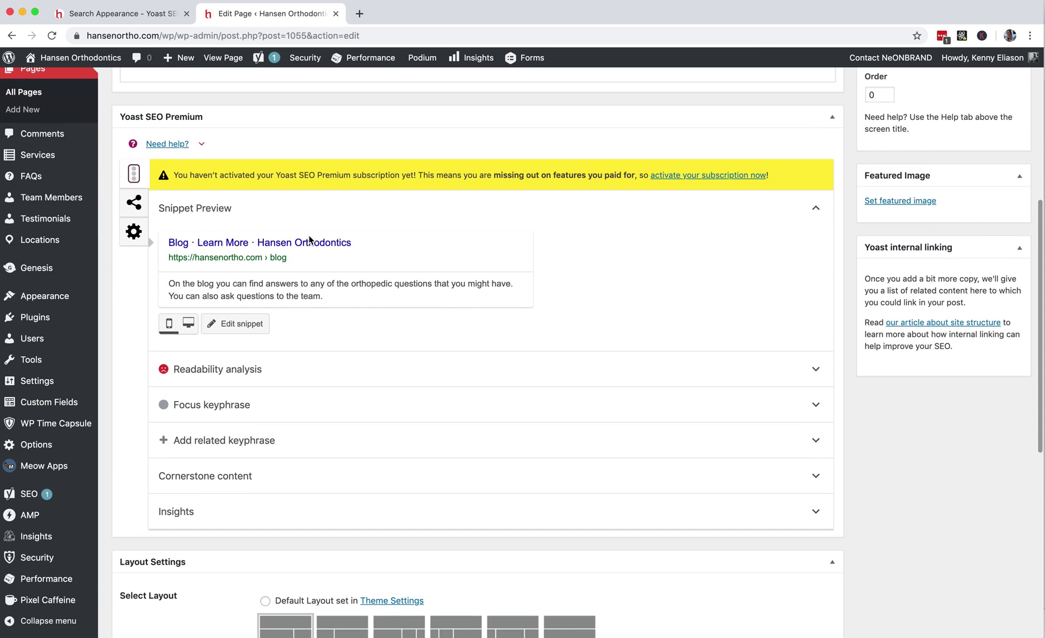
# - Append the %%page%% variable after "questions to the team." and update the Blog page
pyautogui.click(312, 295)
pyautogui.scroll(-2, 311, 298)
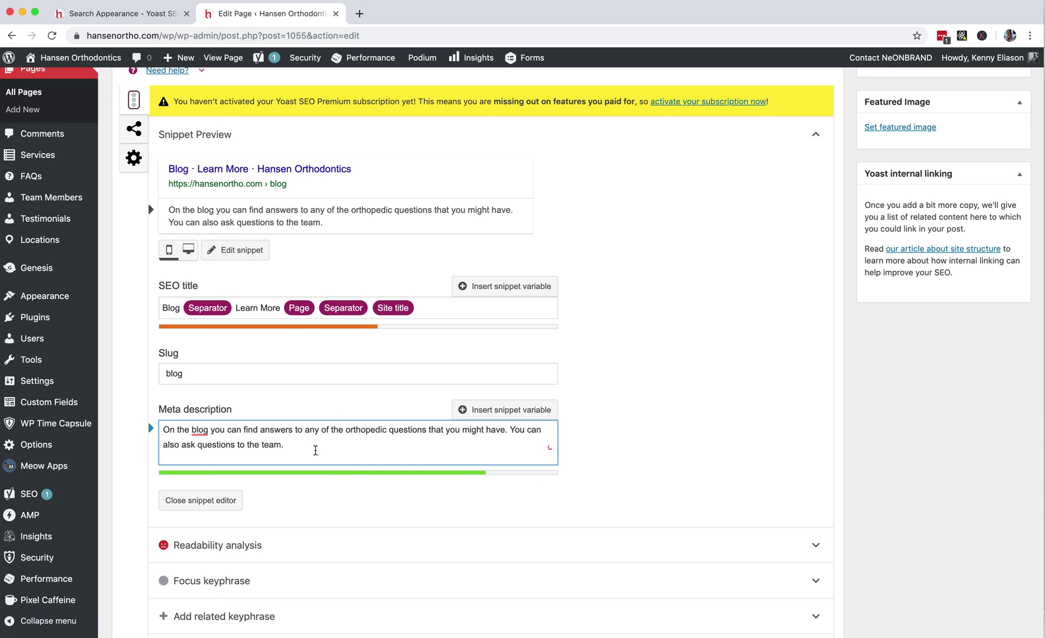
pyautogui.write('%%age%%')
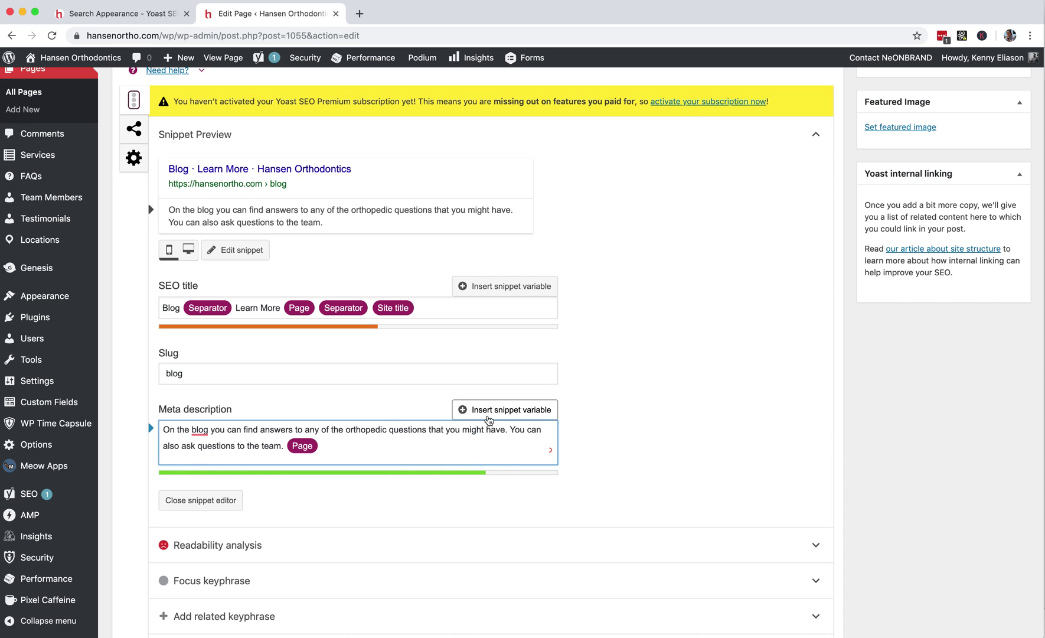
pyautogui.write(' %')
pyautogui.scroll(-2, 371, 467)
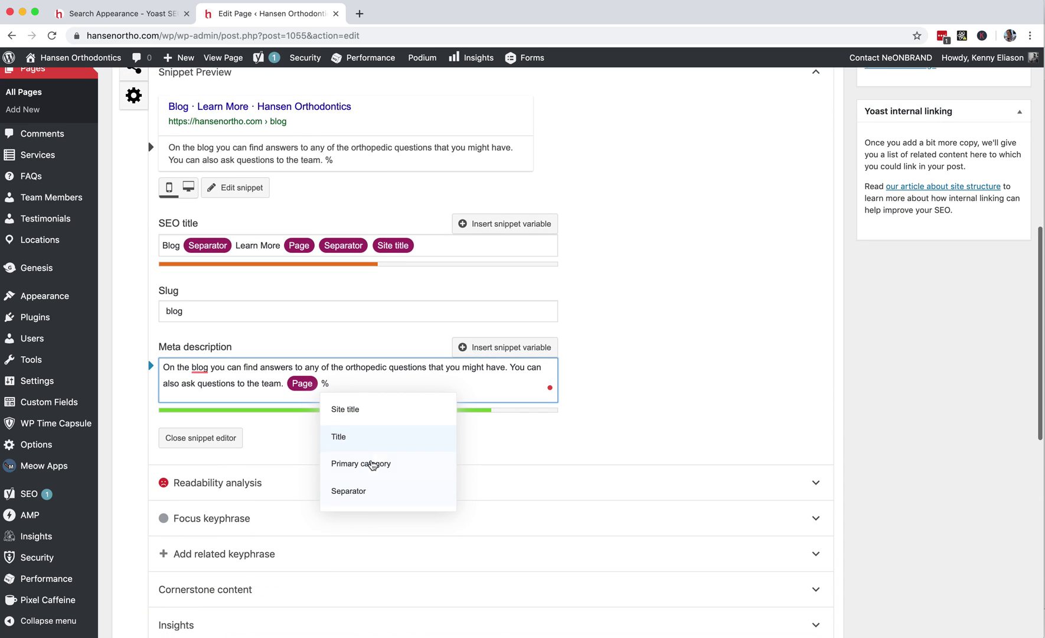
pyautogui.press('BackSpace')
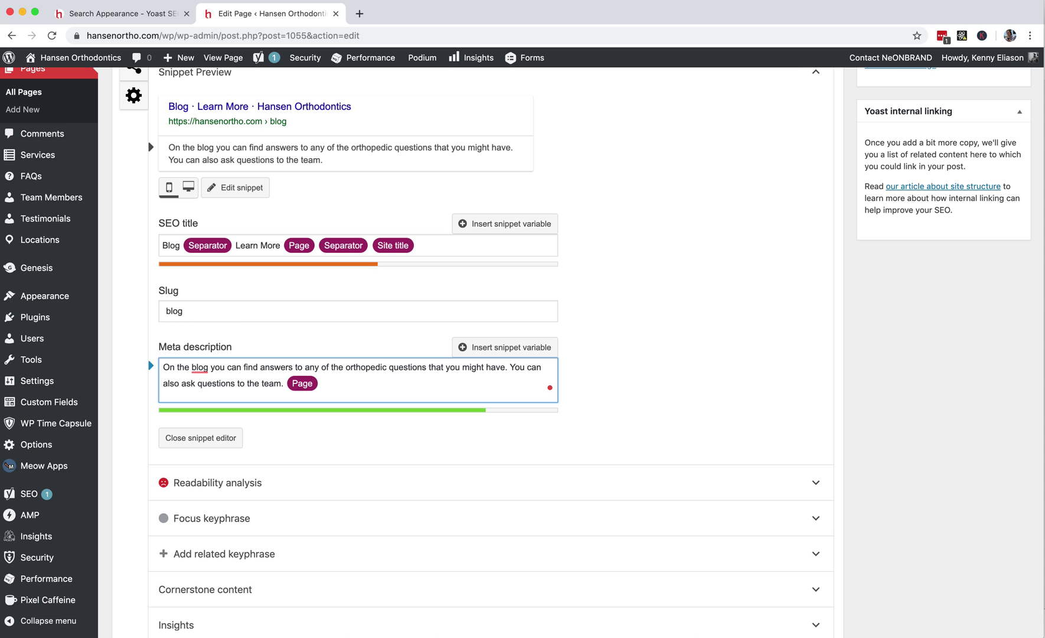
pyautogui.scroll(10, 829, 256)
pyautogui.scroll(5, 829, 256)
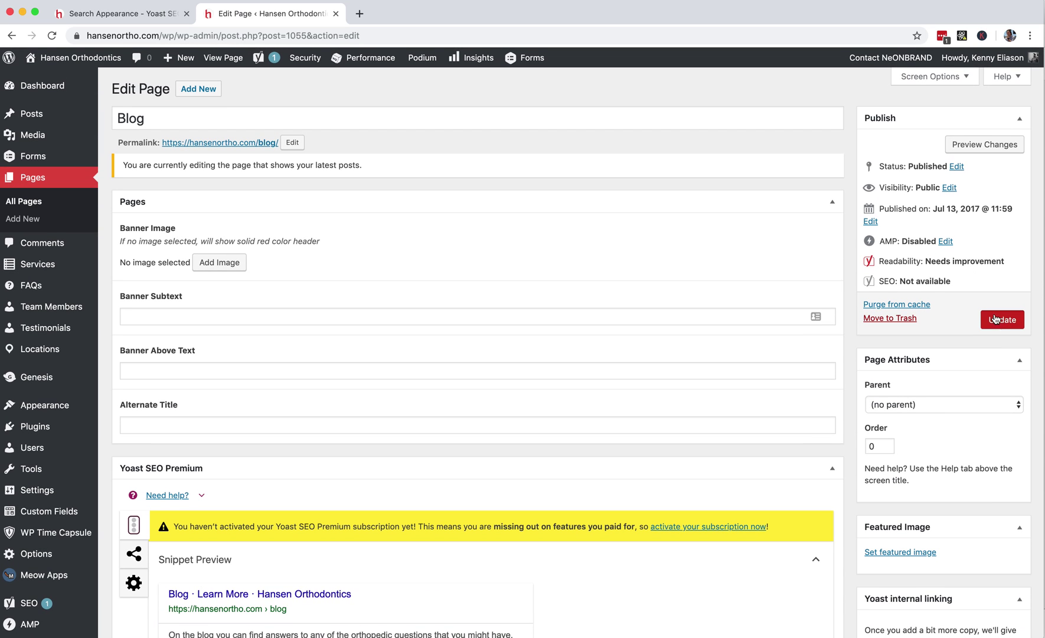
pyautogui.click(997, 319)
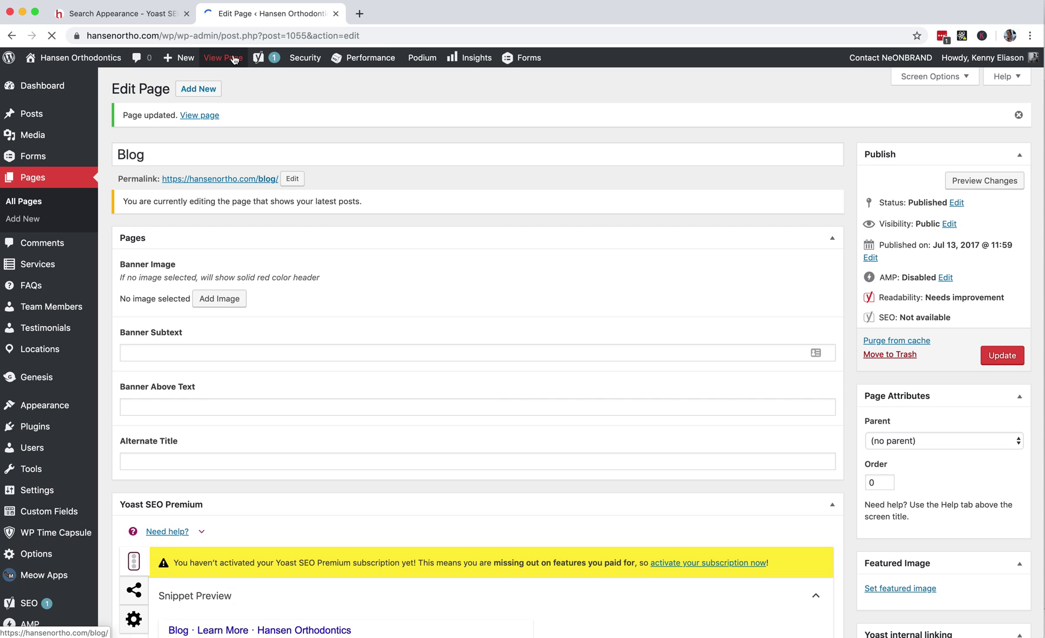
# - View the live Hansen Orthodontics Blog page after the update
pyautogui.click(224, 58)
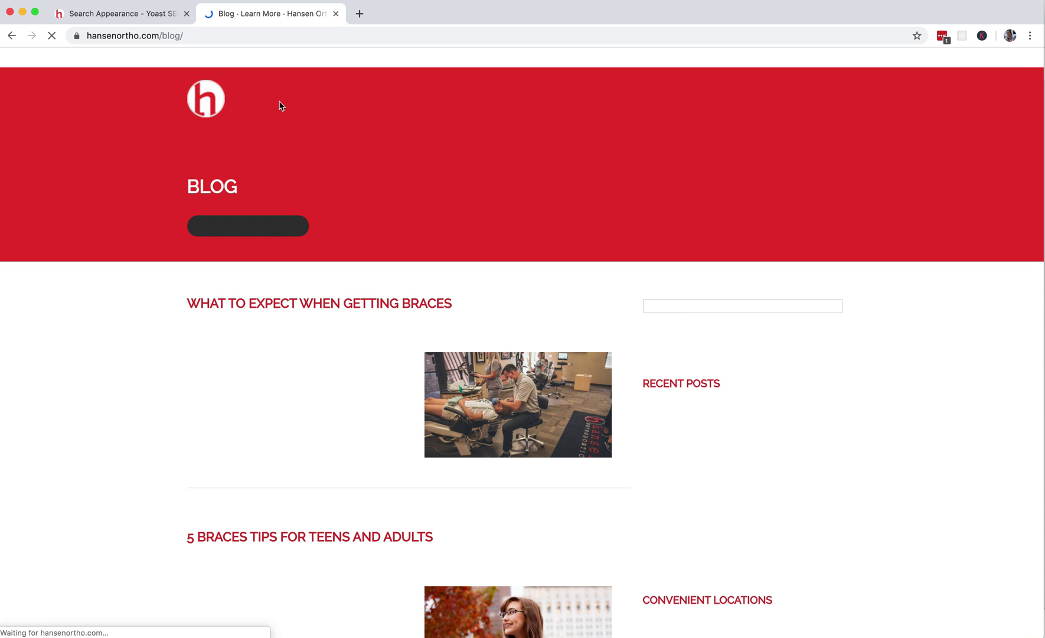
pyautogui.click(468, 180)
# - Check the meta description in the blog page's source, then return to the live blog tab
pyautogui.rightClick(470, 183)
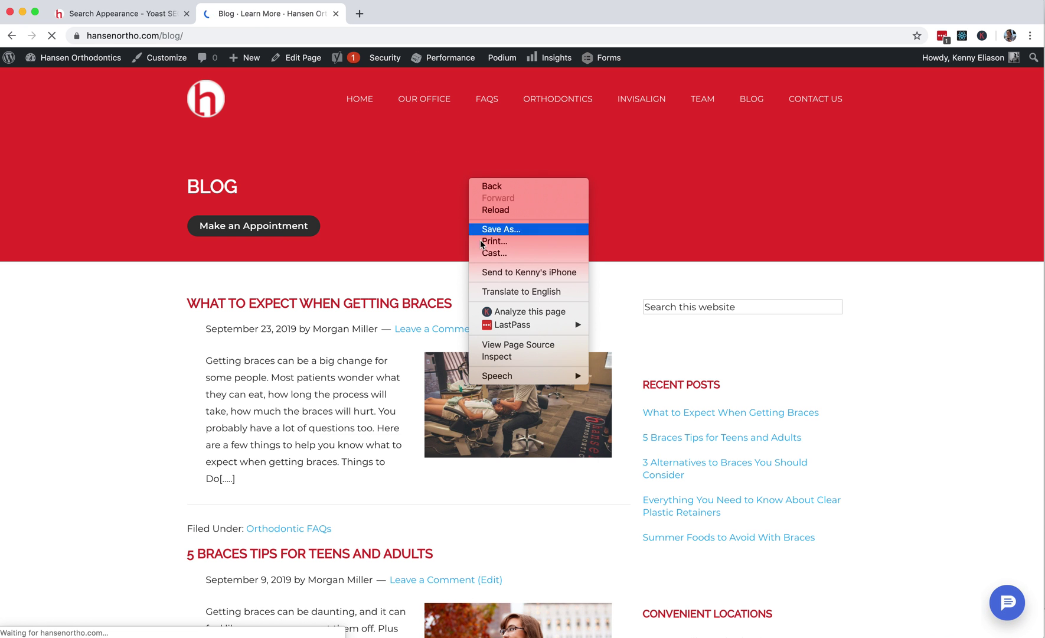
pyautogui.click(506, 342)
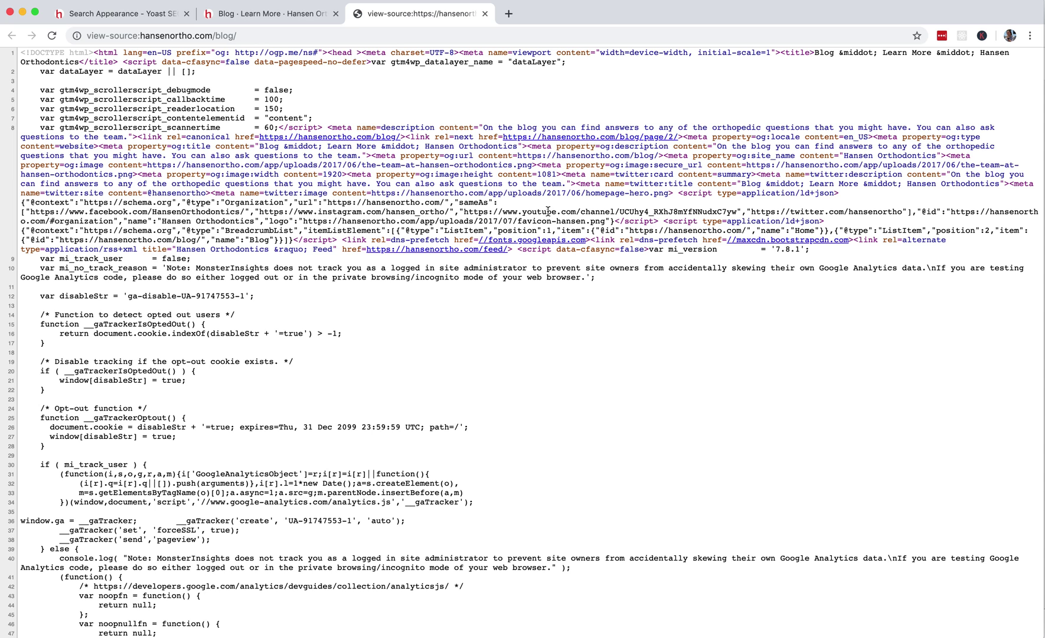
pyautogui.moveTo(481, 127); pyautogui.dragTo(137, 137)
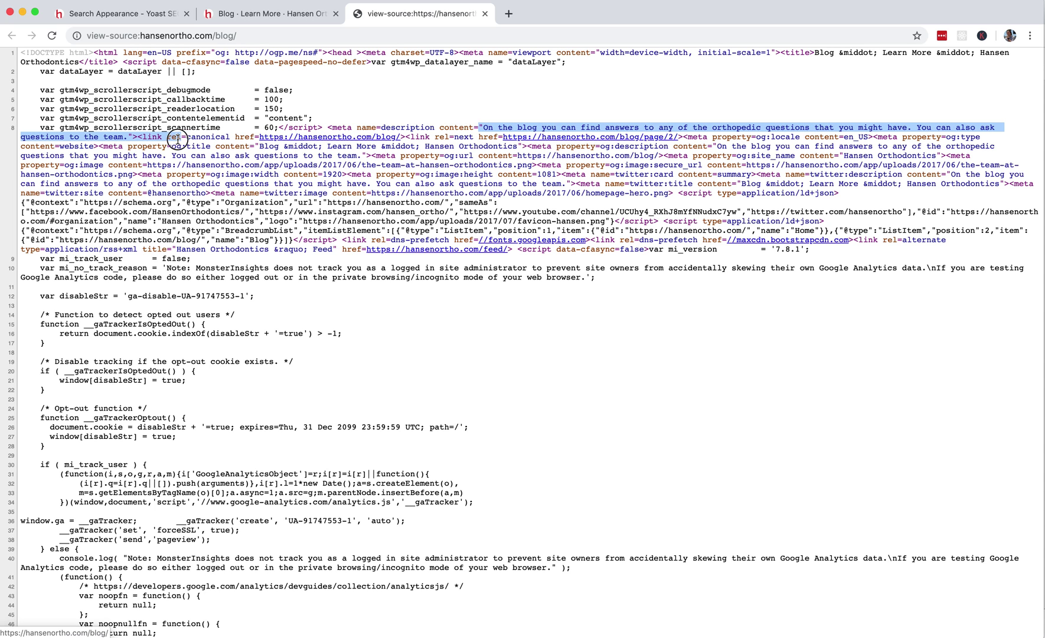
pyautogui.click(273, 13)
pyautogui.scroll(-10, 250, 490)
pyautogui.scroll(-8, 250, 530)
pyautogui.scroll(-3, 250, 531)
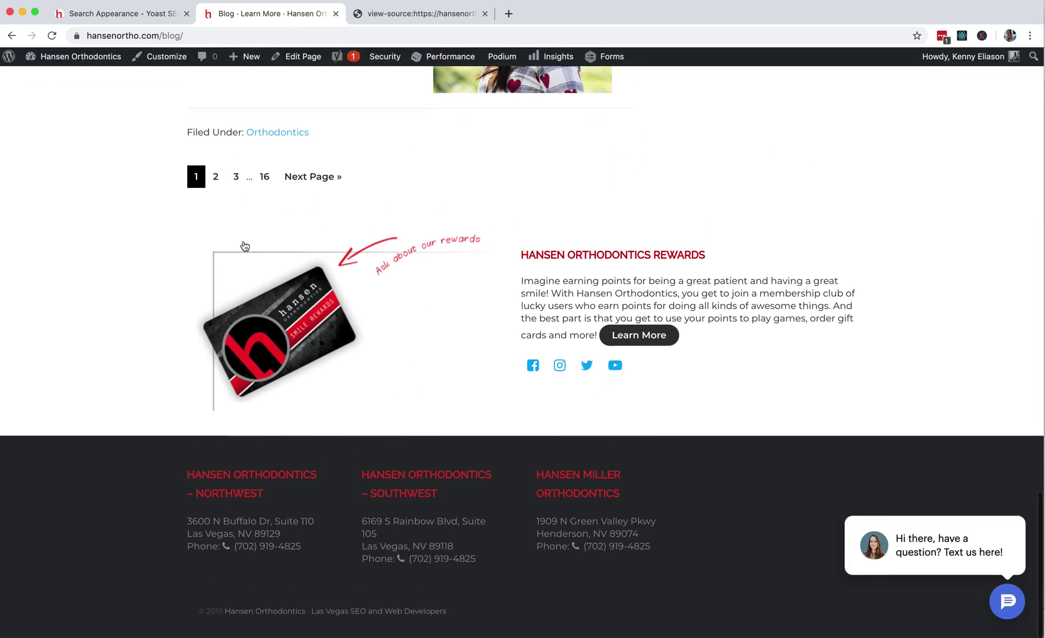
# - Open blog page 3 and confirm its source meta description ends "Page 3 of 16"
pyautogui.click(235, 177)
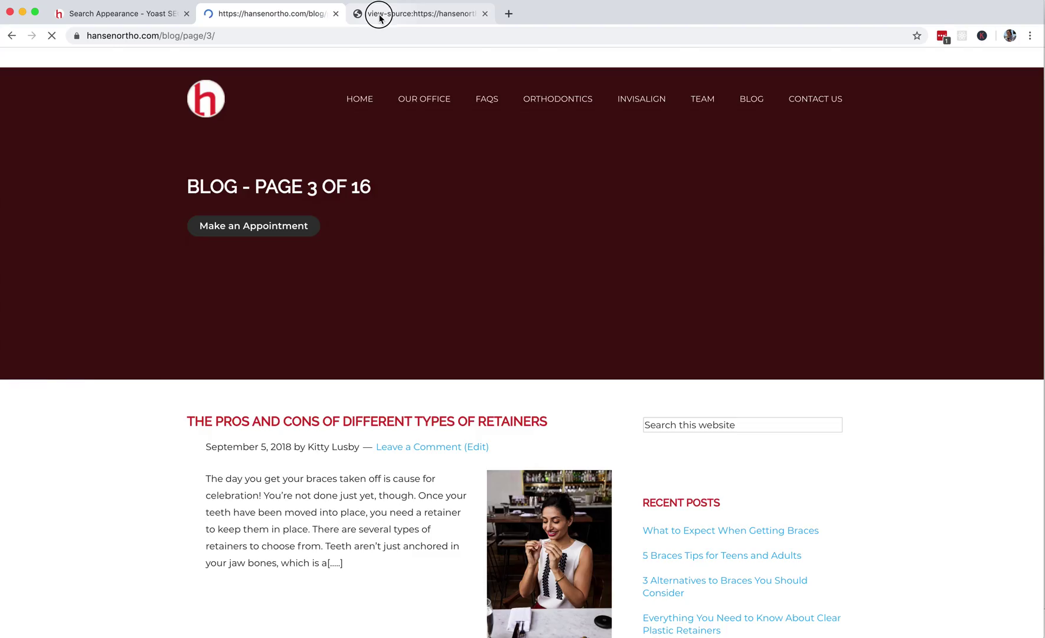
pyautogui.middleClick(377, 14)
pyautogui.click(345, 339)
pyautogui.rightClick(346, 338)
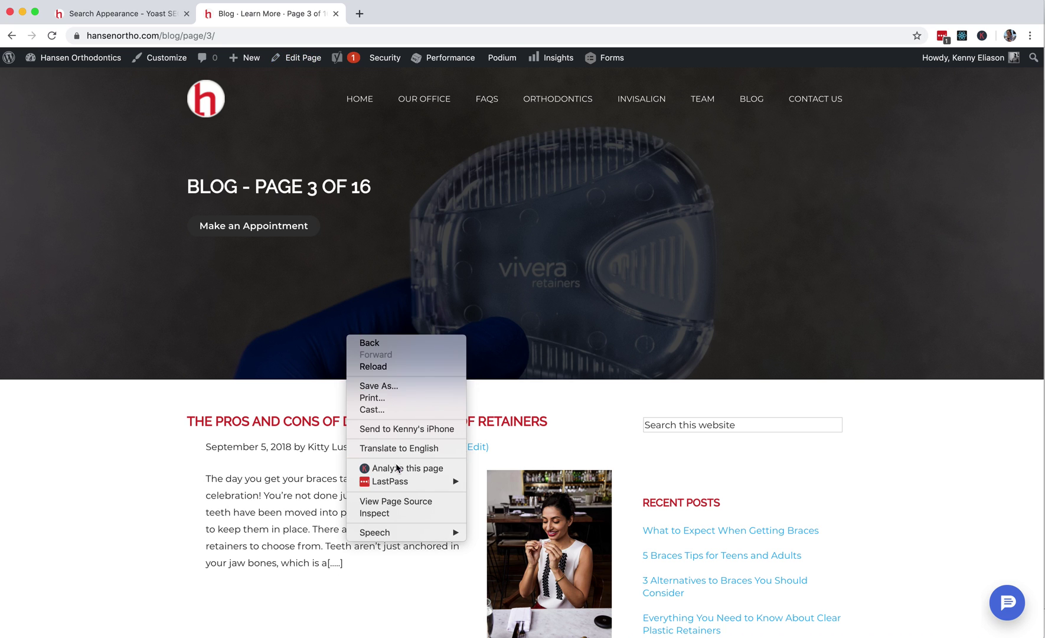
pyautogui.click(384, 499)
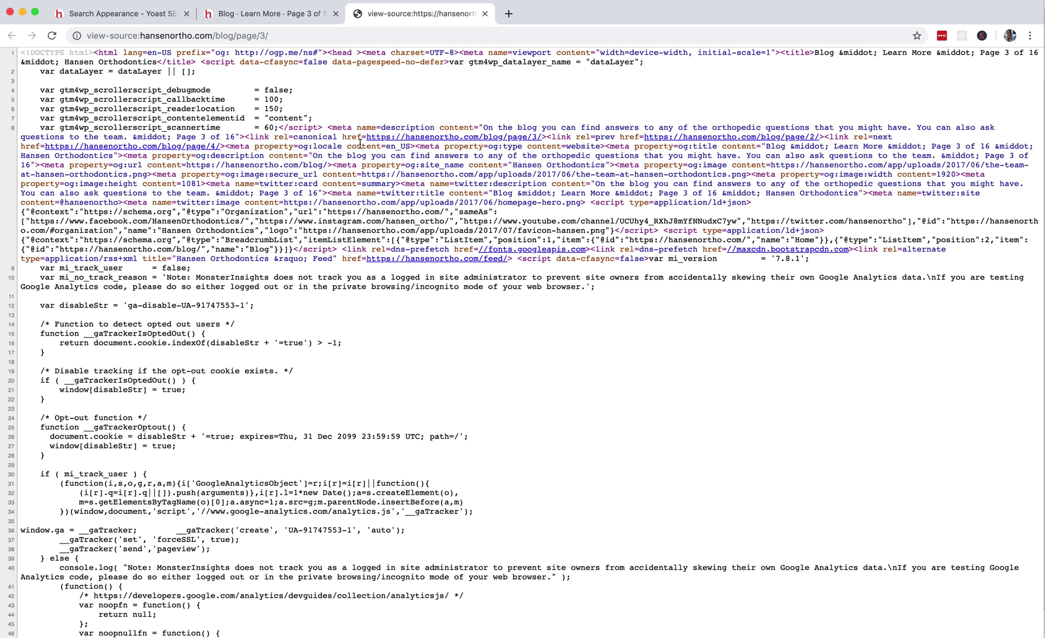
pyautogui.moveTo(85, 136); pyautogui.dragTo(225, 136)
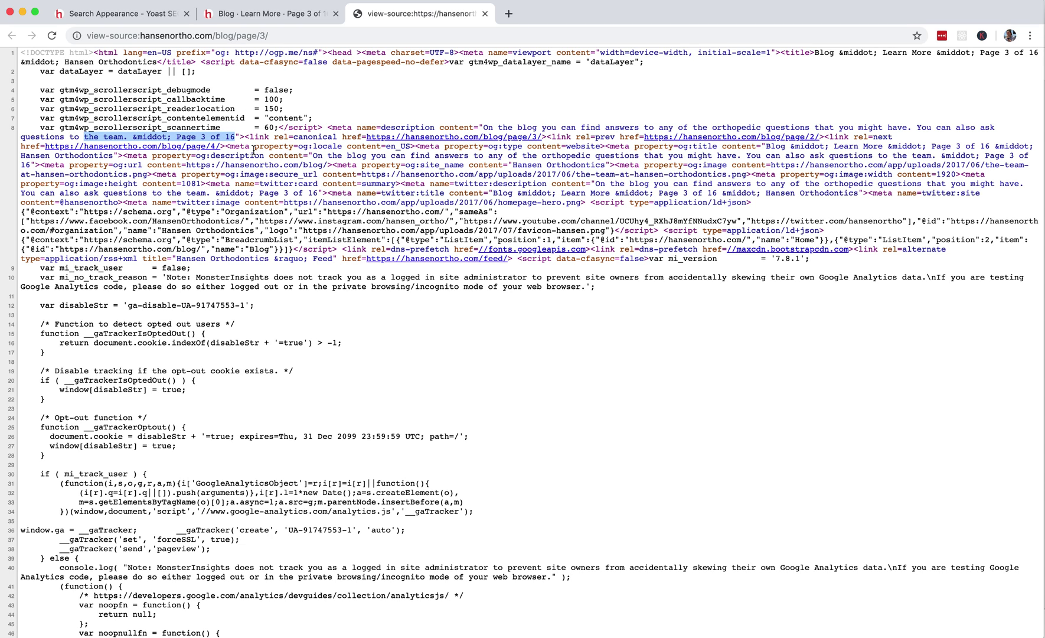
pyautogui.click(328, 112)
# - Close the page source and expand the FAQ content type's archive meta description in Search Appearance
pyautogui.press('super+w')
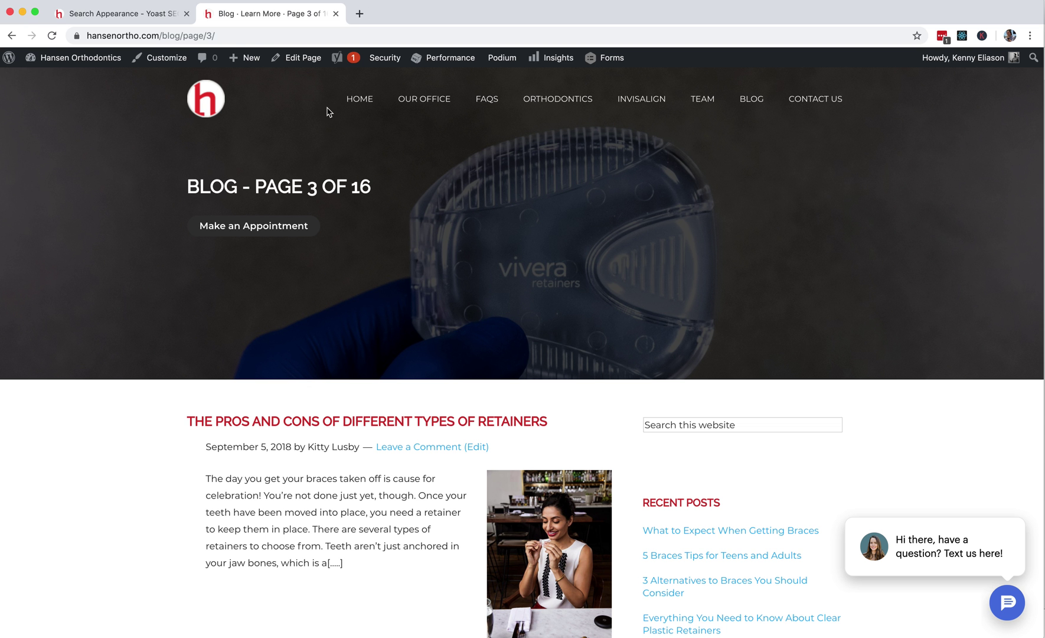
pyautogui.click(141, 15)
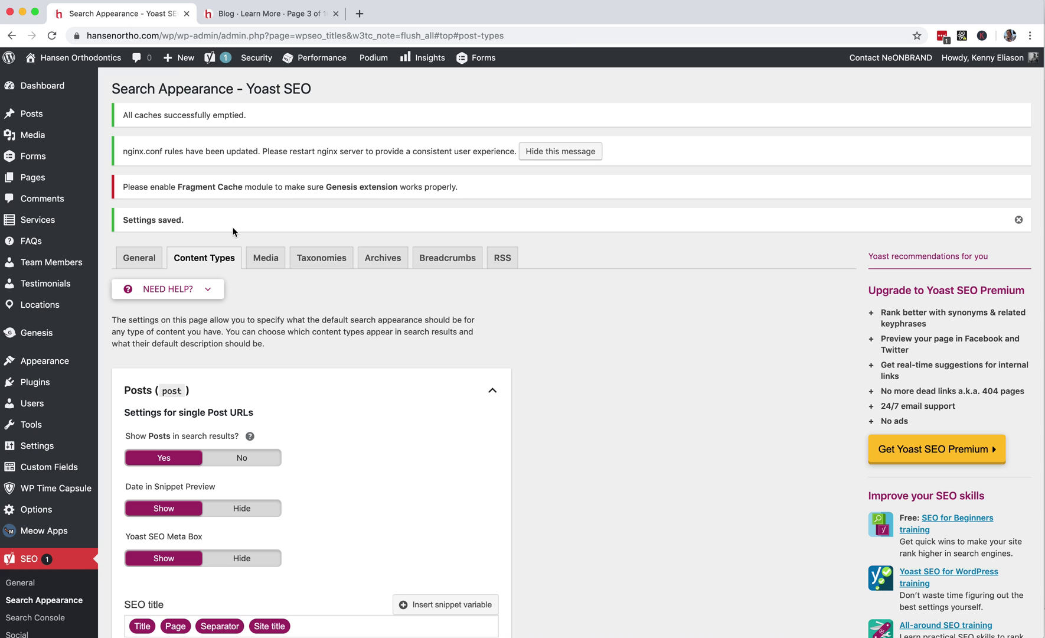
pyautogui.scroll(-1, 124, 473)
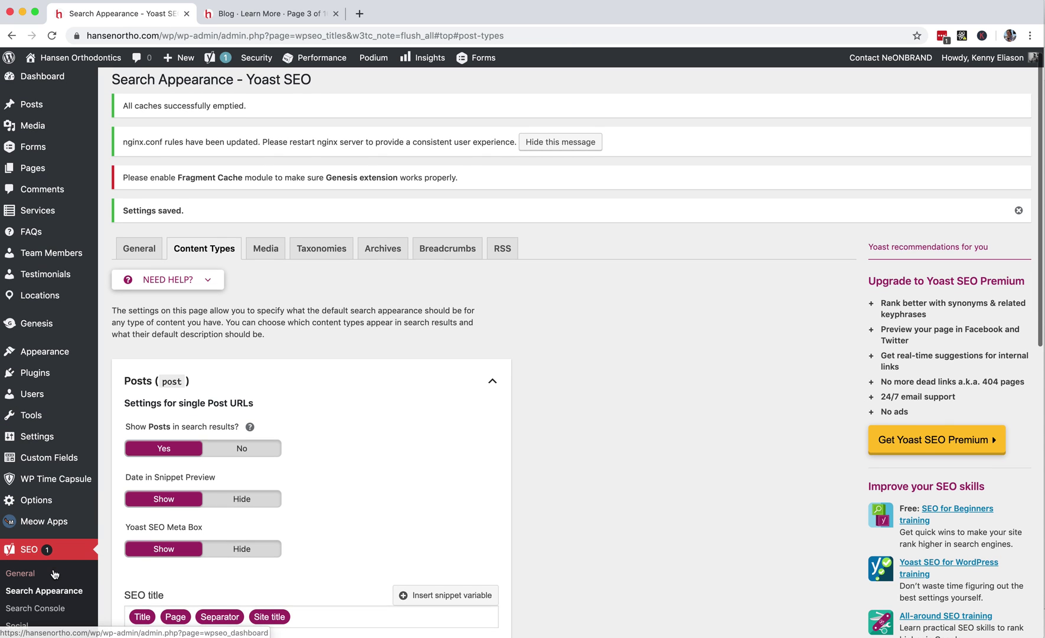
pyautogui.scroll(-10, 215, 253)
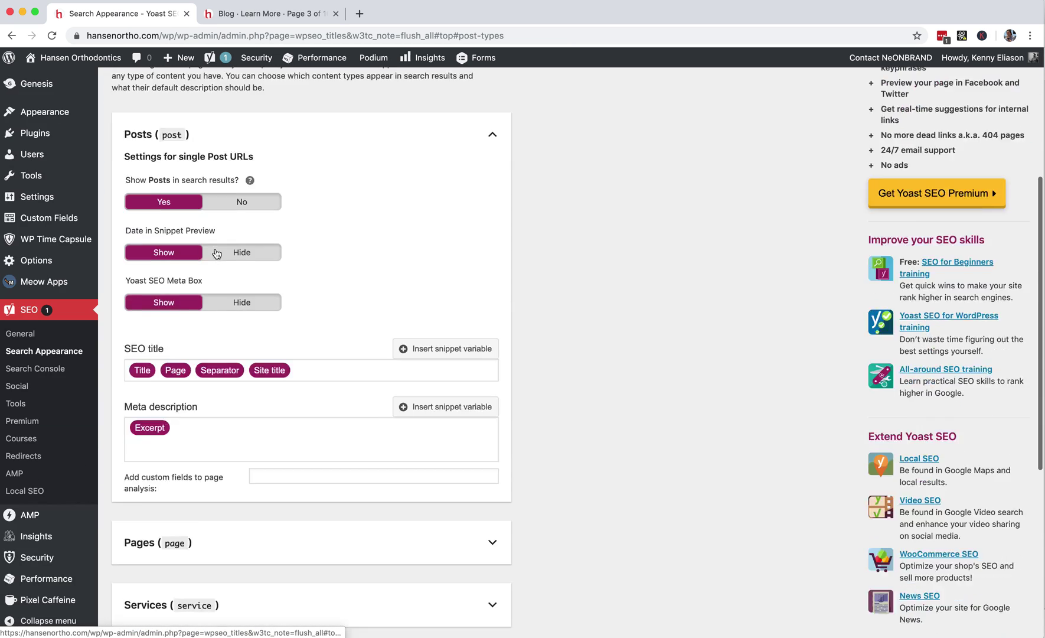
pyautogui.scroll(-5, 215, 253)
pyautogui.click(273, 335)
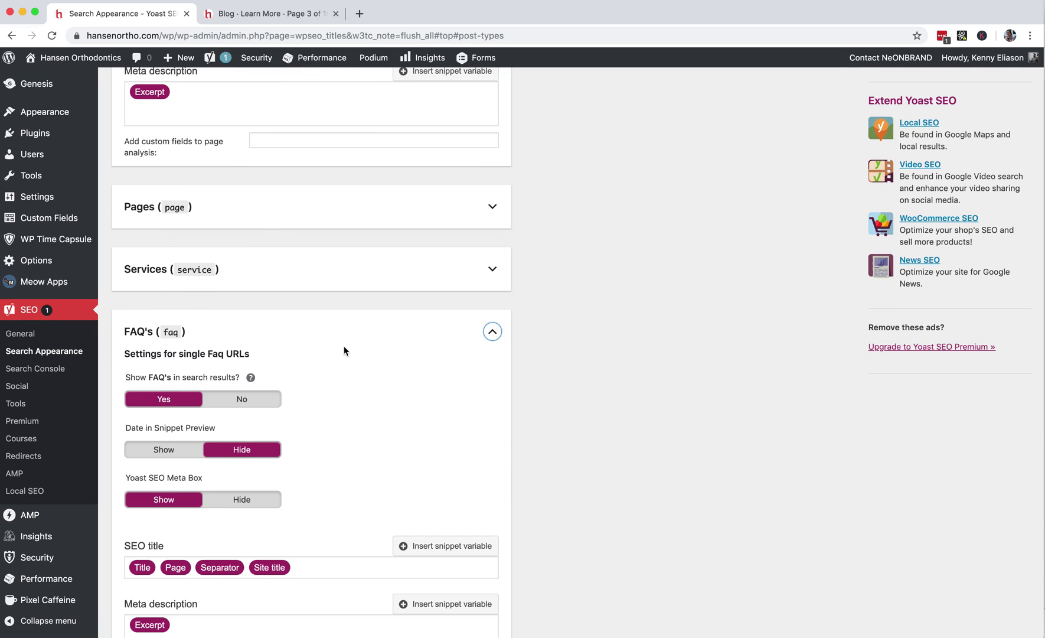
pyautogui.scroll(-2, 345, 351)
pyautogui.scroll(-2, 345, 351)
pyautogui.scroll(-1, 345, 351)
pyautogui.scroll(-3, 345, 351)
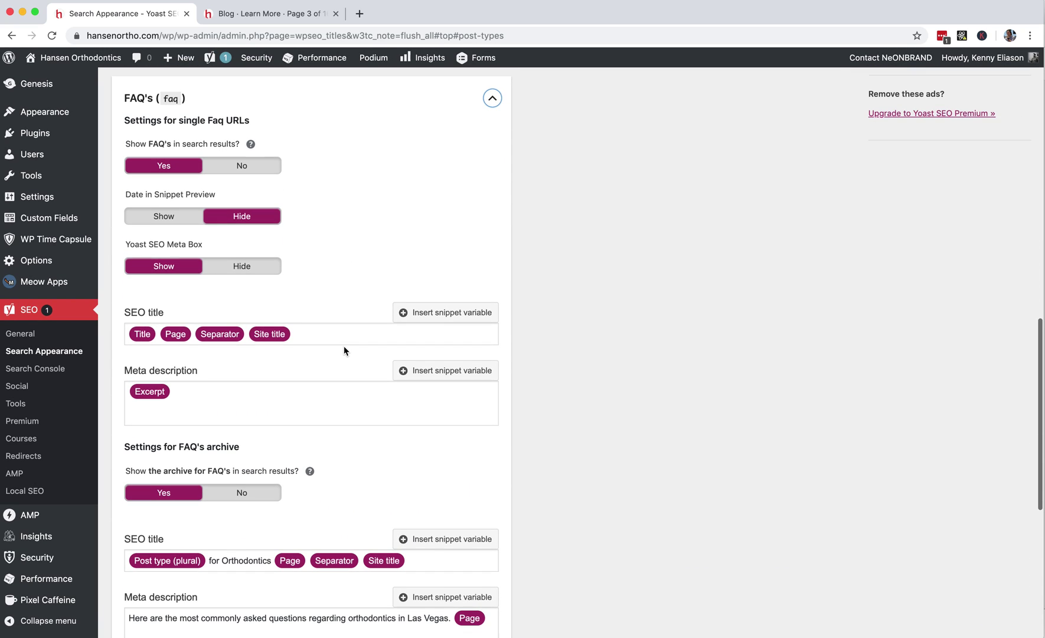
pyautogui.click(254, 391)
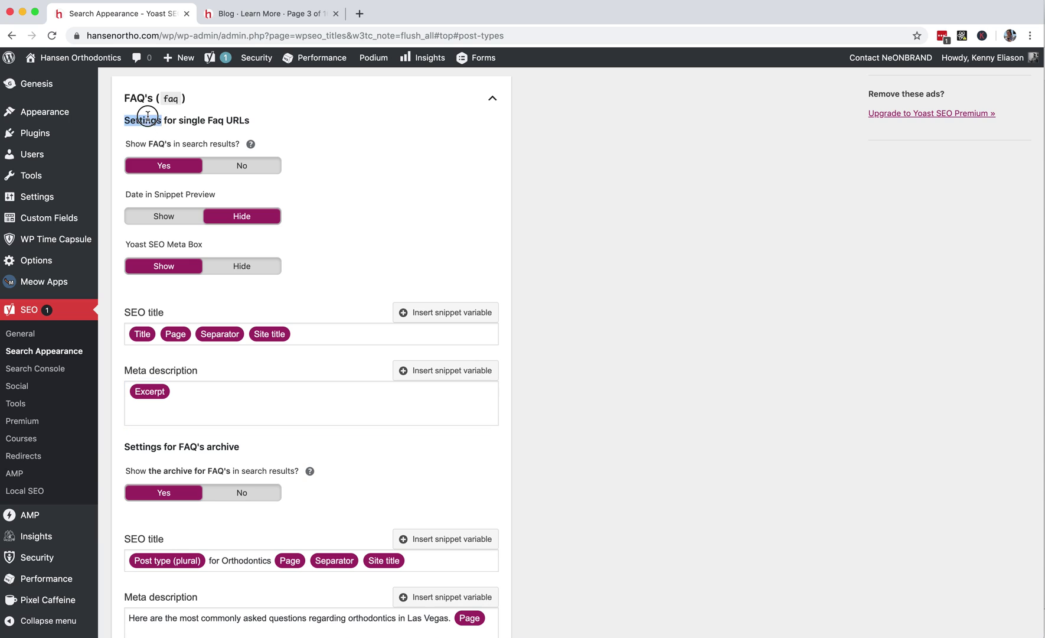
pyautogui.moveTo(125, 120); pyautogui.dragTo(250, 120)
pyautogui.scroll(-3, 228, 285)
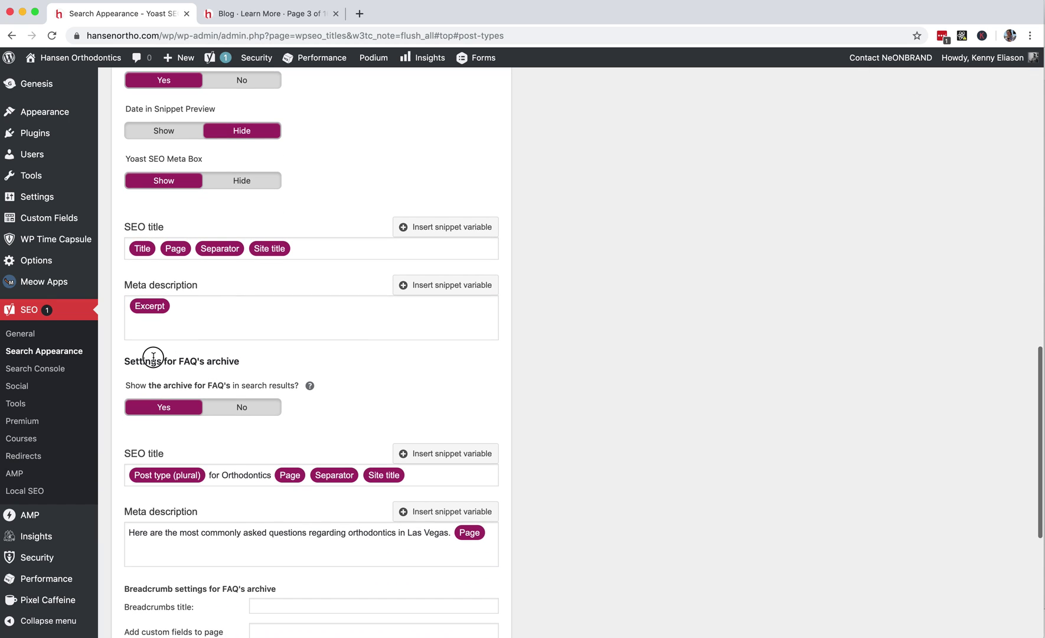
pyautogui.moveTo(124, 362); pyautogui.dragTo(239, 361)
pyautogui.click(480, 544)
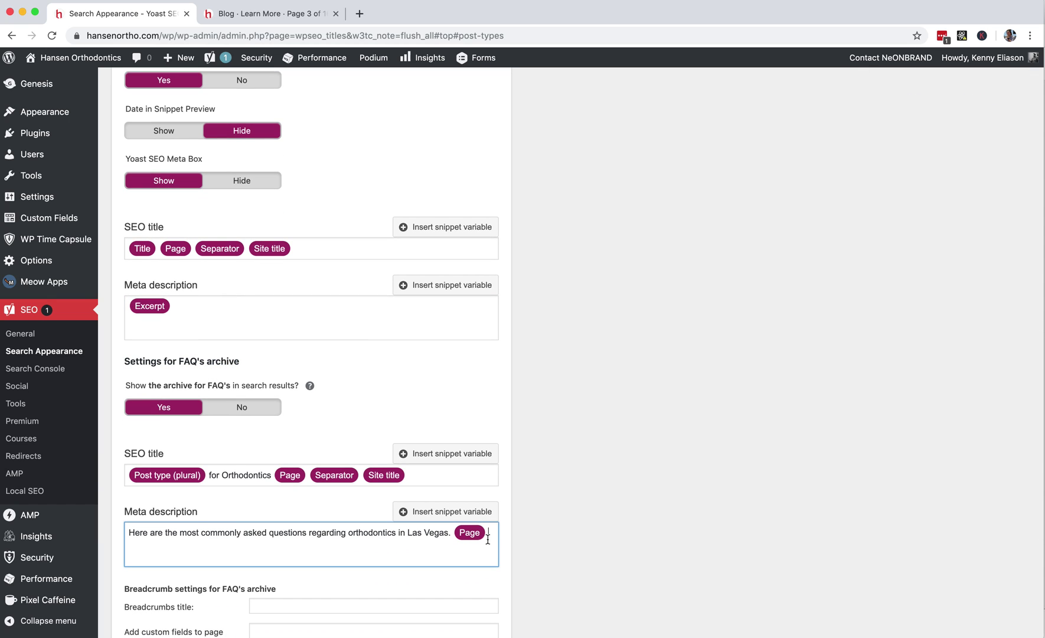
# - Replace the trailing Page variable with %%page%% in the FAQ archive description and save
pyautogui.press('BackSpace')
pyautogui.write('%%page%%')
pyautogui.scroll(-5, 738, 439)
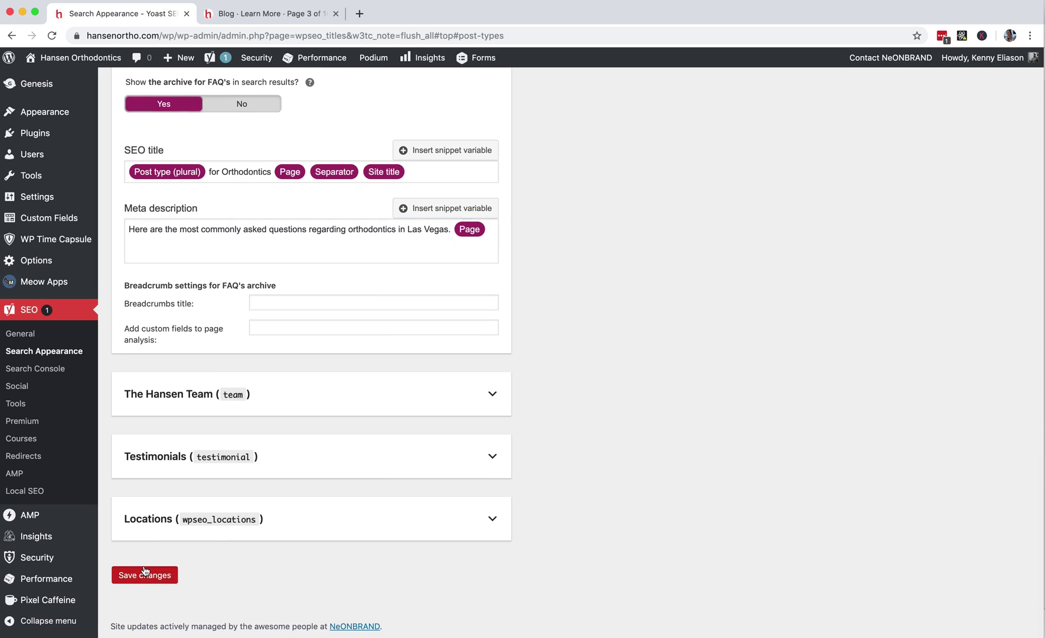
pyautogui.click(147, 573)
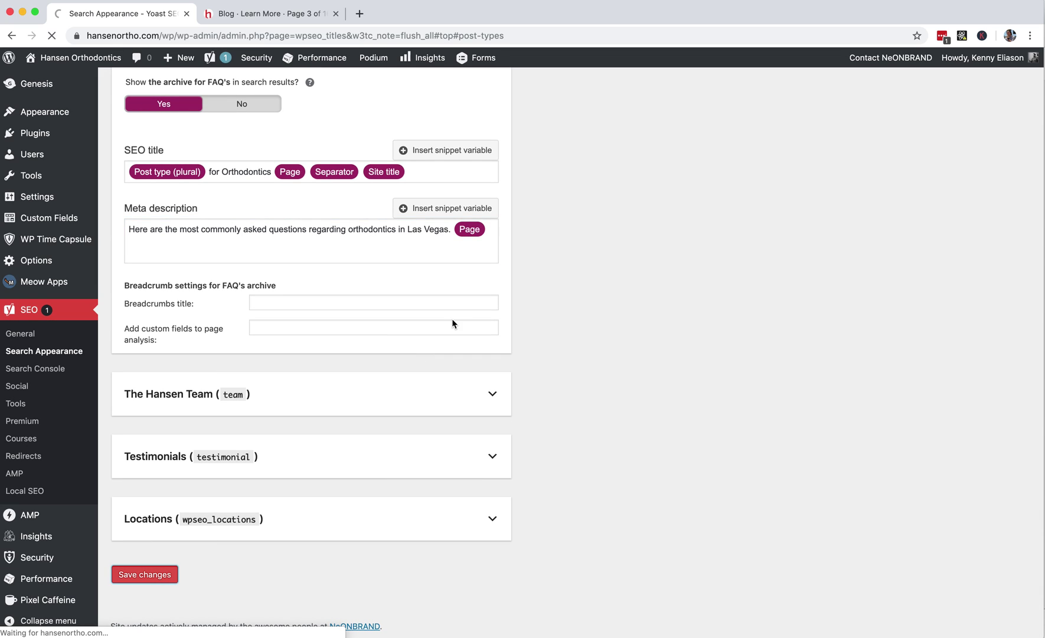